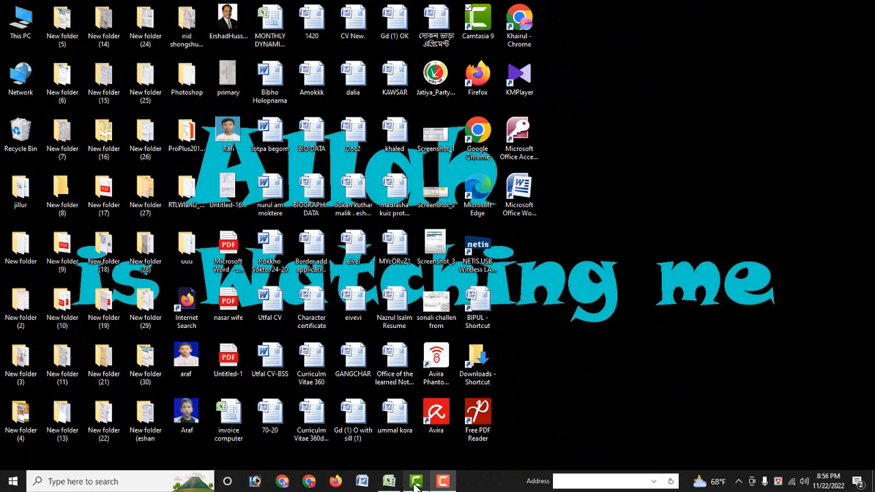
- Switch to the invoice computer workbook in Excel and select the Computer Point heading in A1
mouse_move(388, 486)
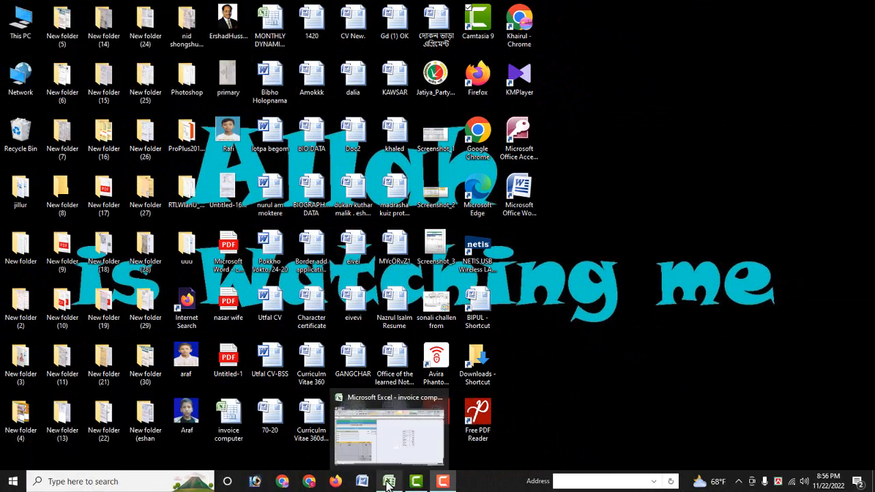
click(382, 448)
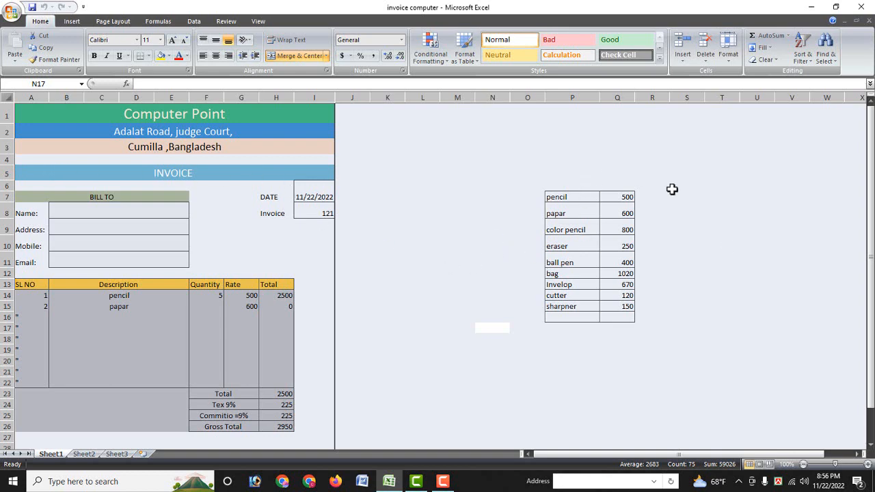
click(29, 114)
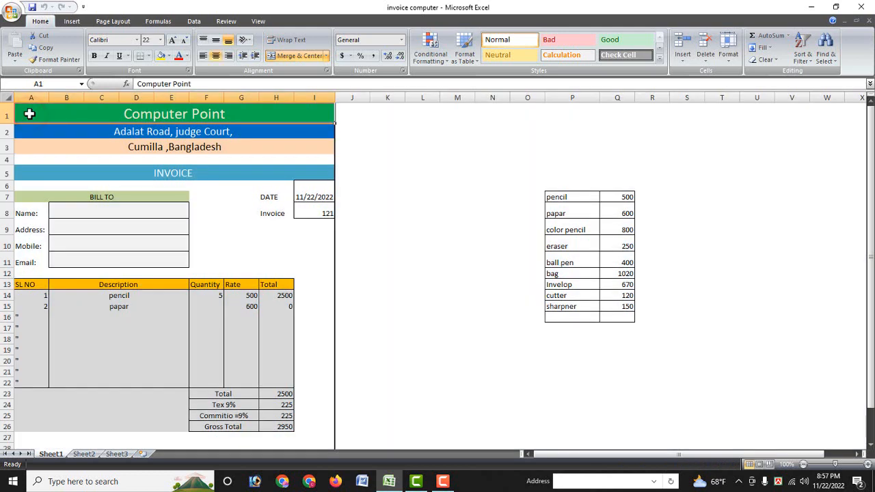
click(372, 229)
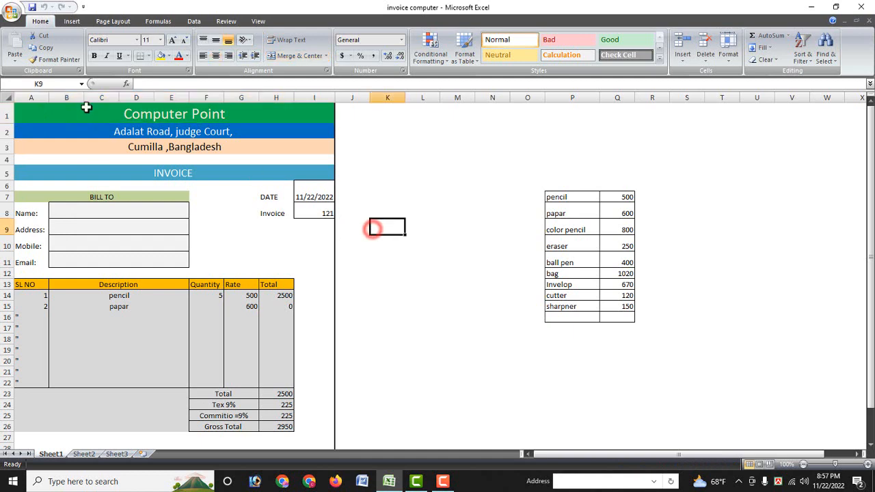
click(41, 115)
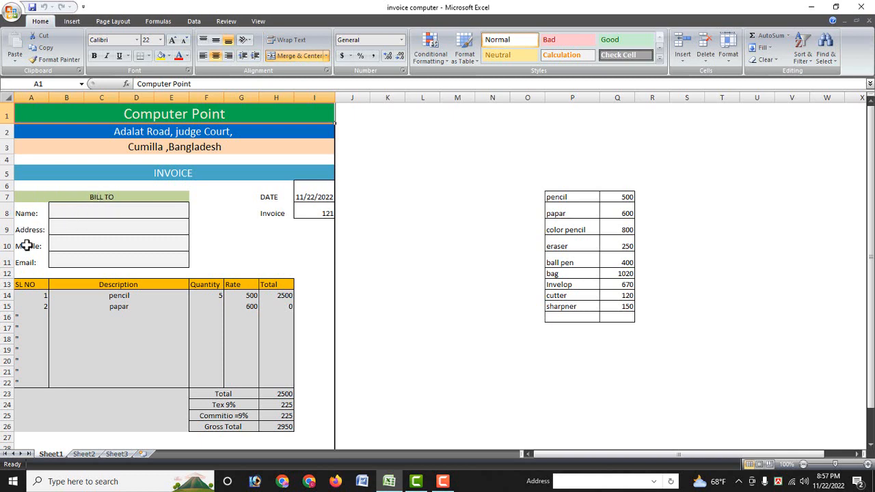
- Examine the Name, Address, Mobile and Email entry cells under BILL TO and the border options for them
click(70, 213)
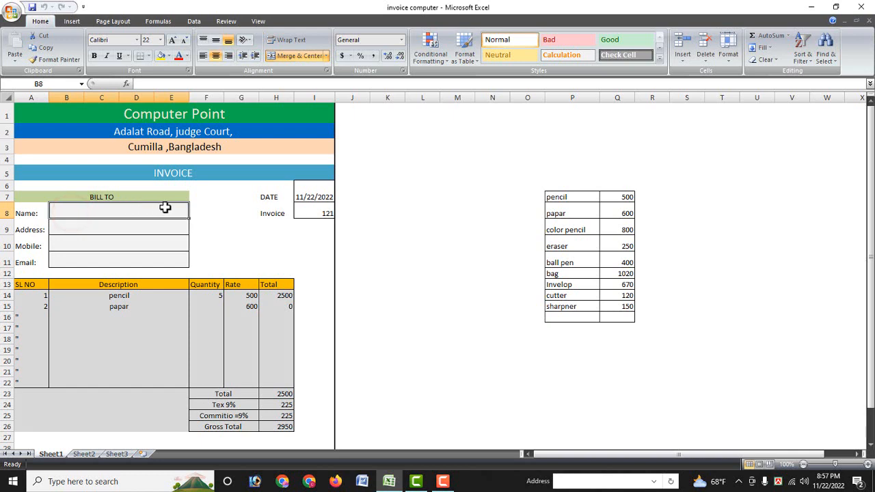
click(89, 226)
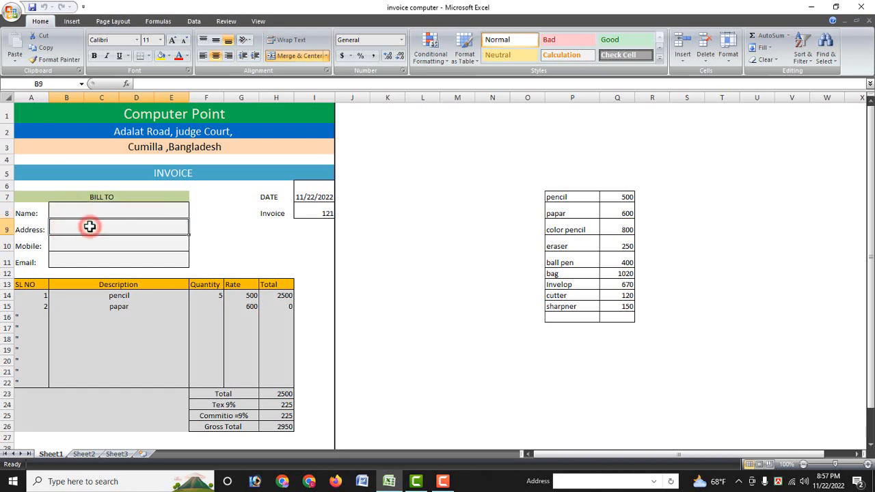
click(87, 242)
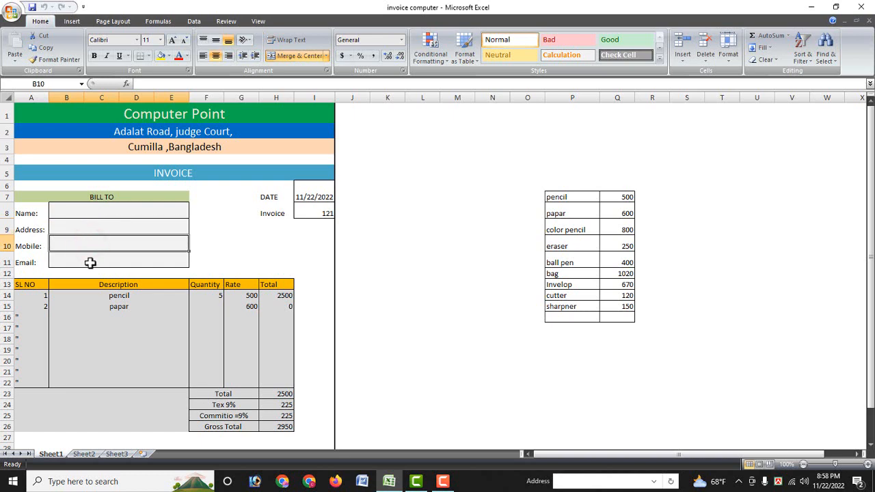
click(90, 261)
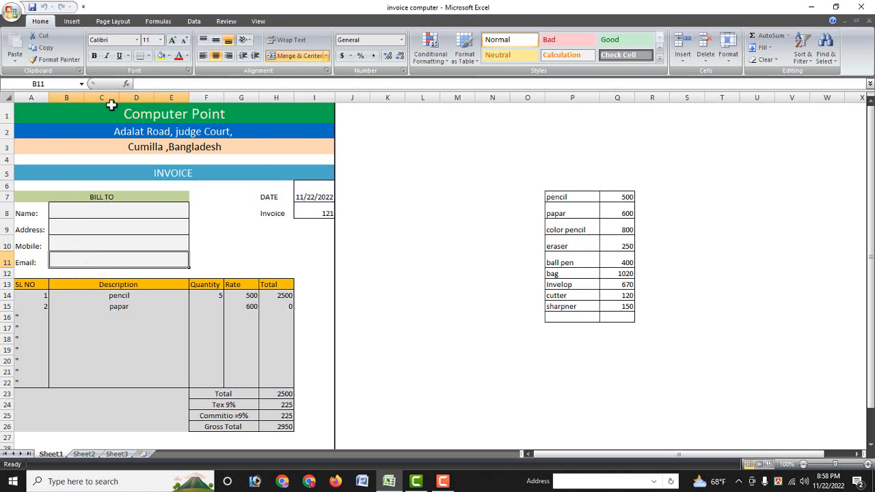
click(149, 55)
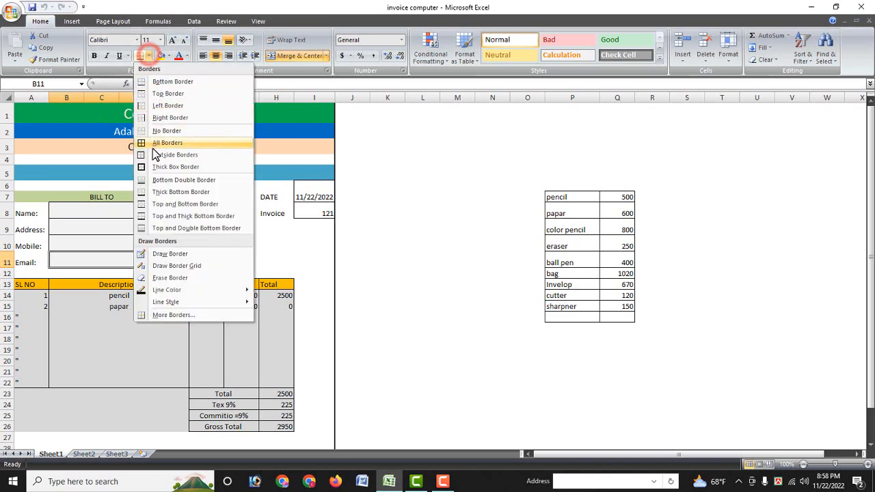
click(82, 210)
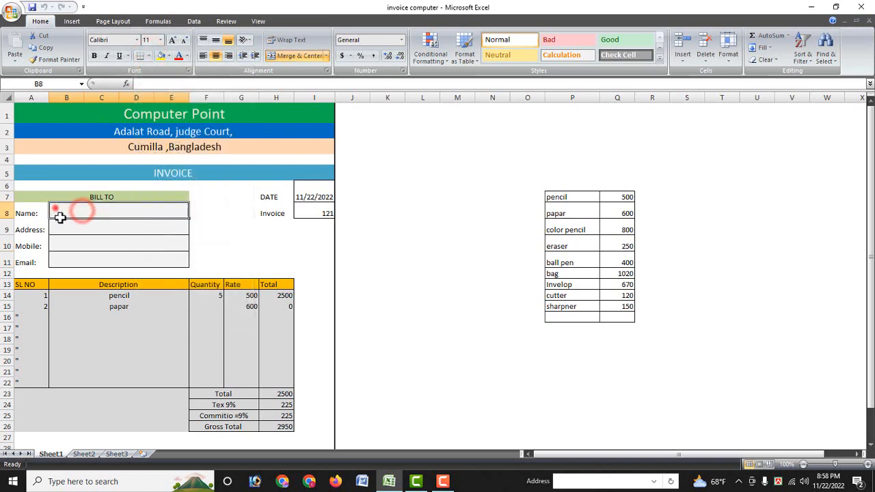
drag(58, 211, 143, 262)
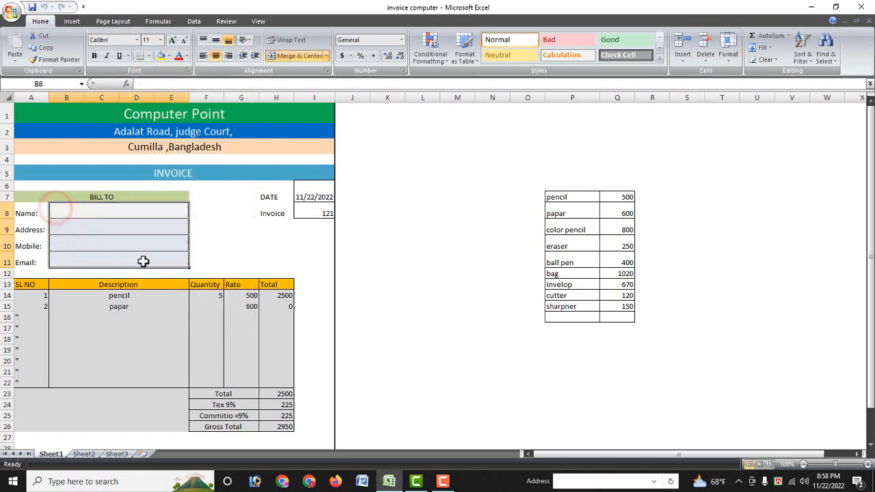
click(148, 55)
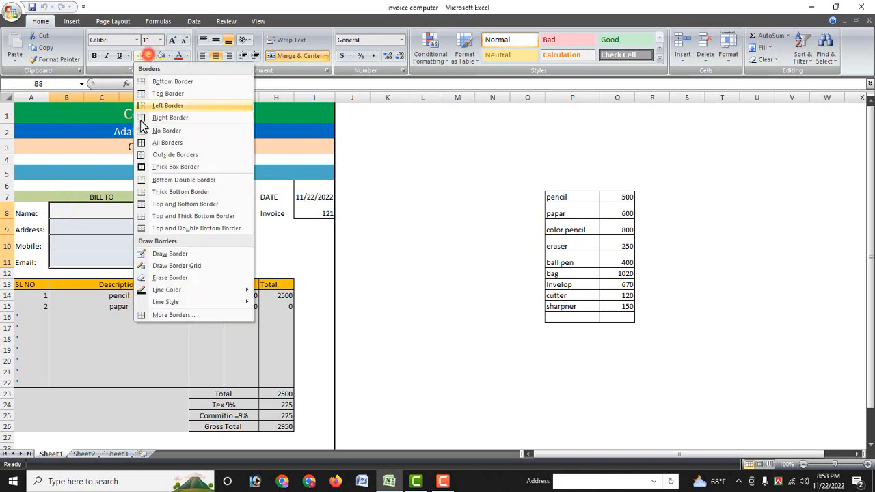
click(395, 193)
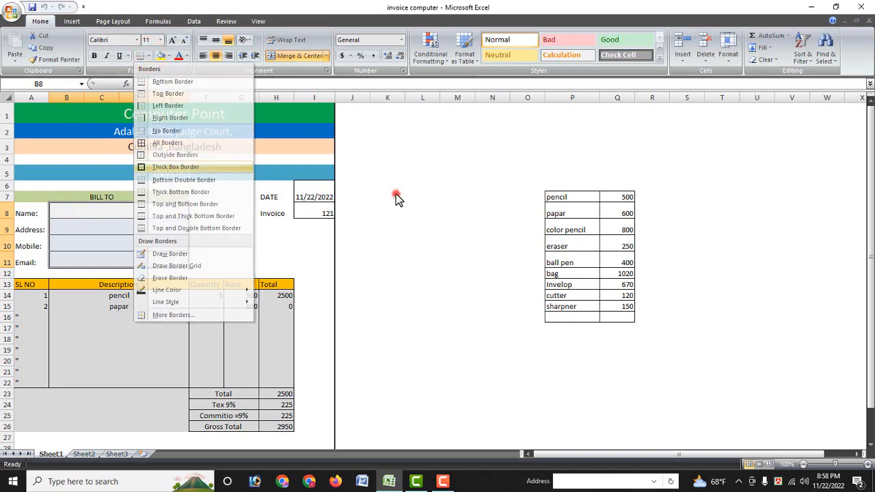
- Examine the invoice's DATE and Invoice labels, the date formula and the invoice number cell
click(266, 196)
click(266, 213)
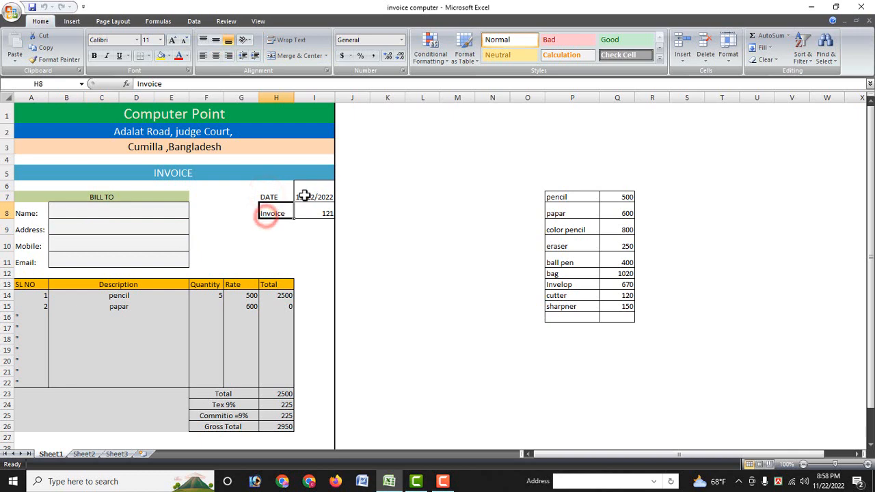
click(306, 198)
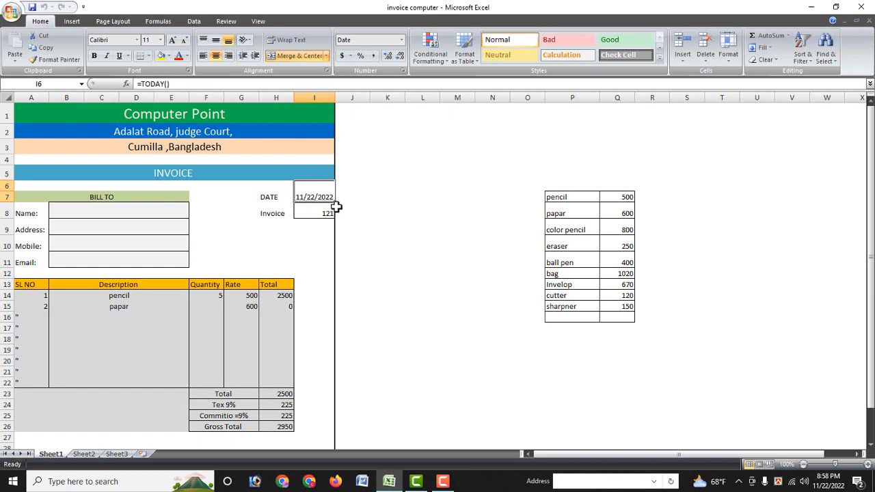
click(272, 215)
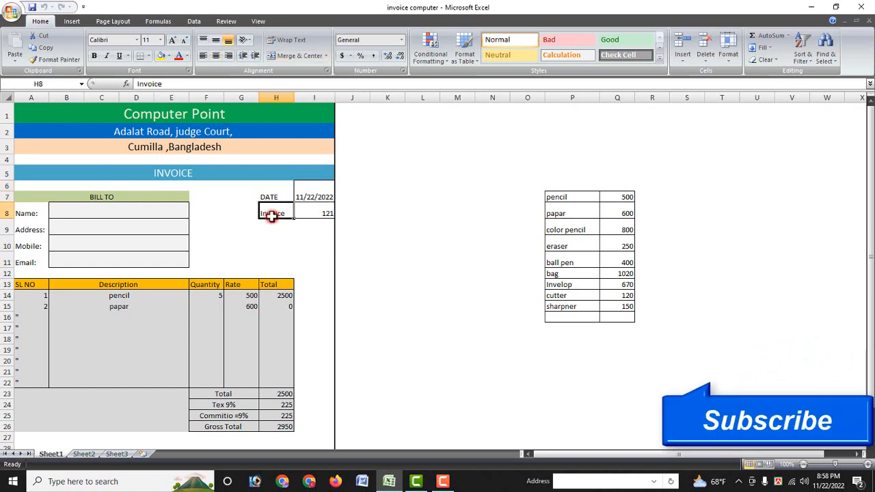
click(322, 215)
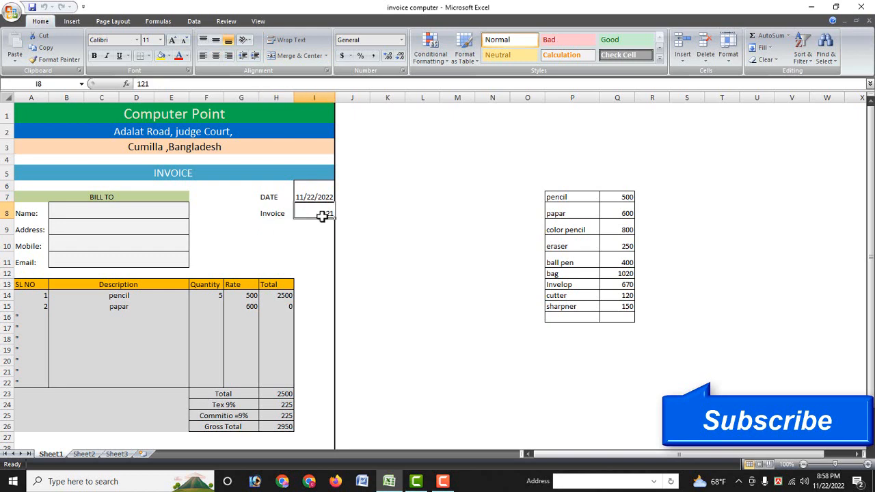
- Examine the item table's column headings in row 13 and the serial number formula in A14
click(20, 285)
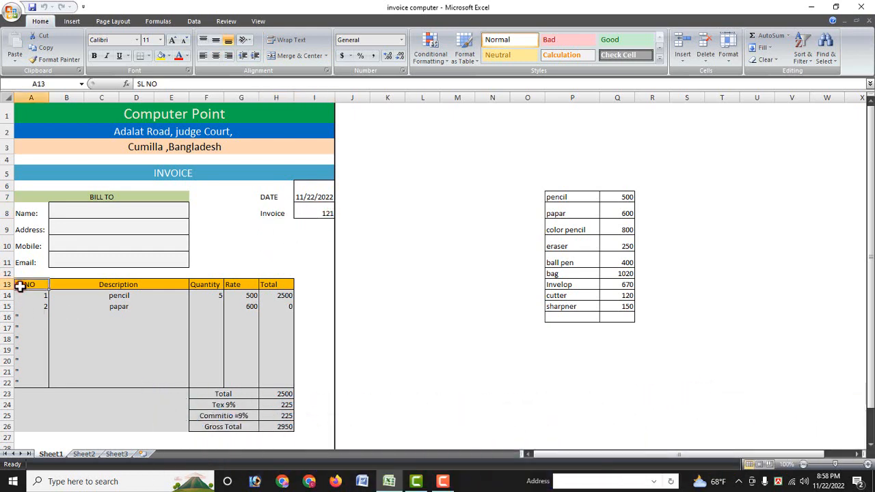
click(113, 287)
click(207, 288)
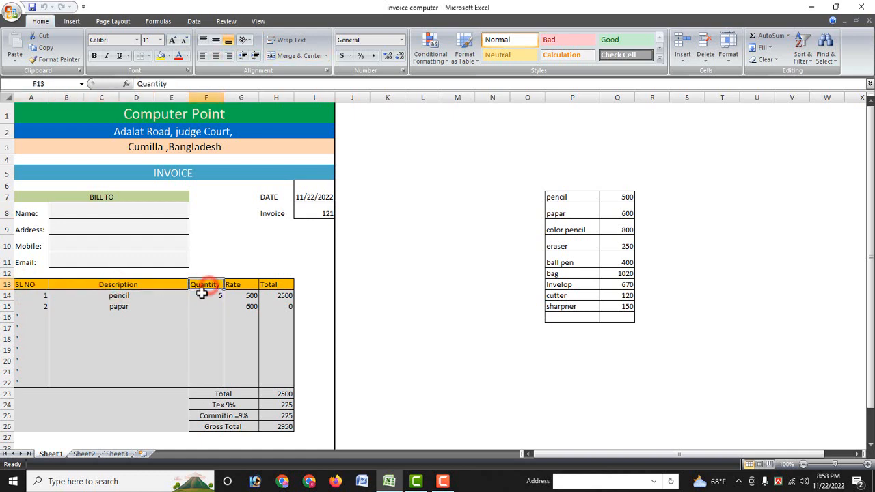
click(232, 285)
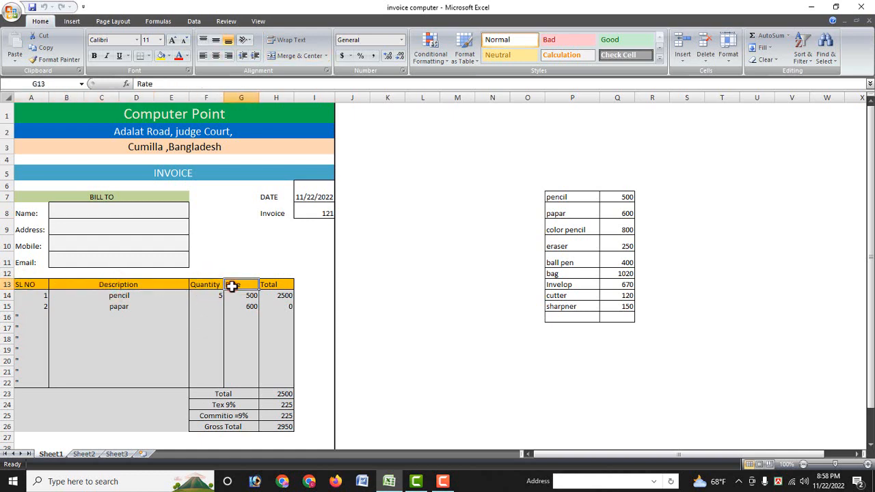
click(270, 286)
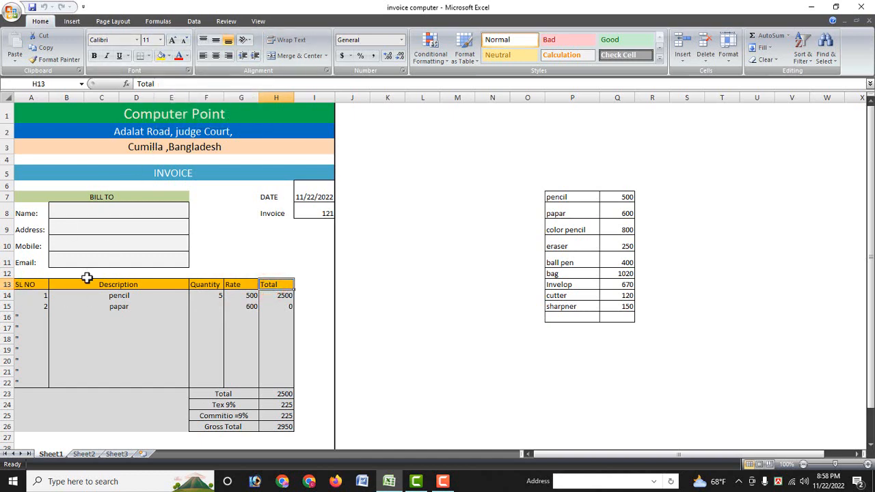
click(36, 298)
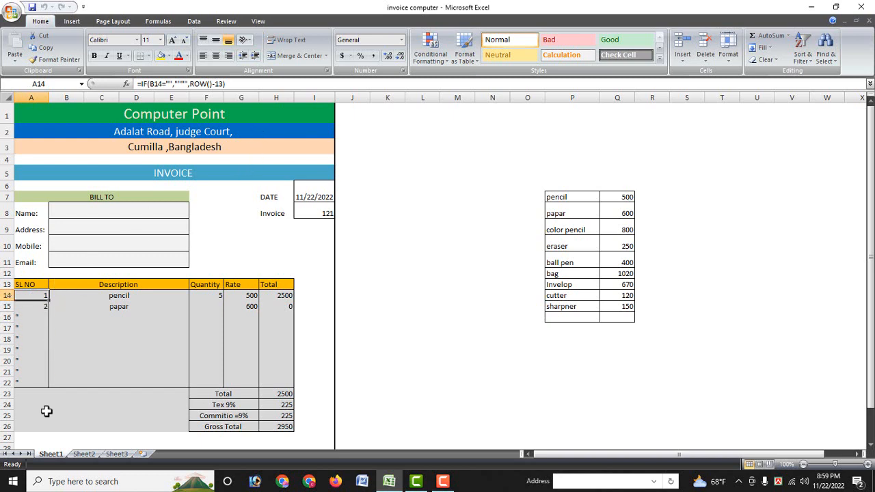
- Review the data validation settings of the Description cells in rows 14 to 22, leaving them unaltered
click(110, 299)
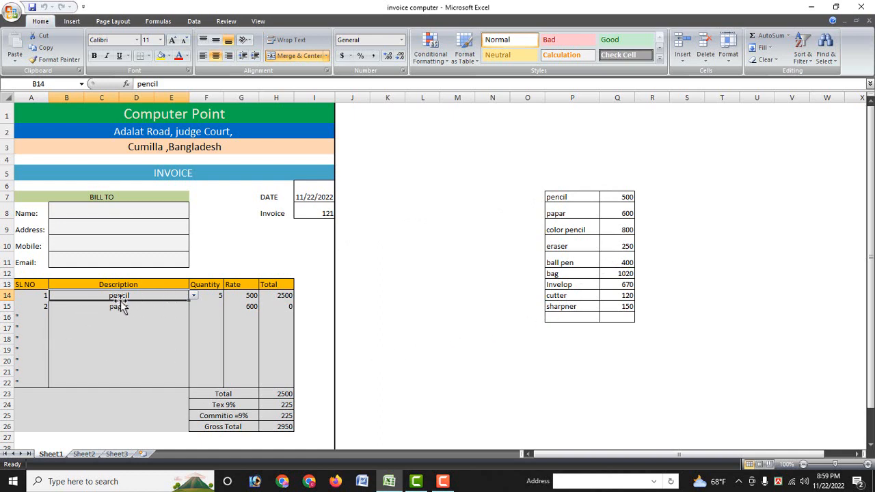
drag(88, 294, 98, 379)
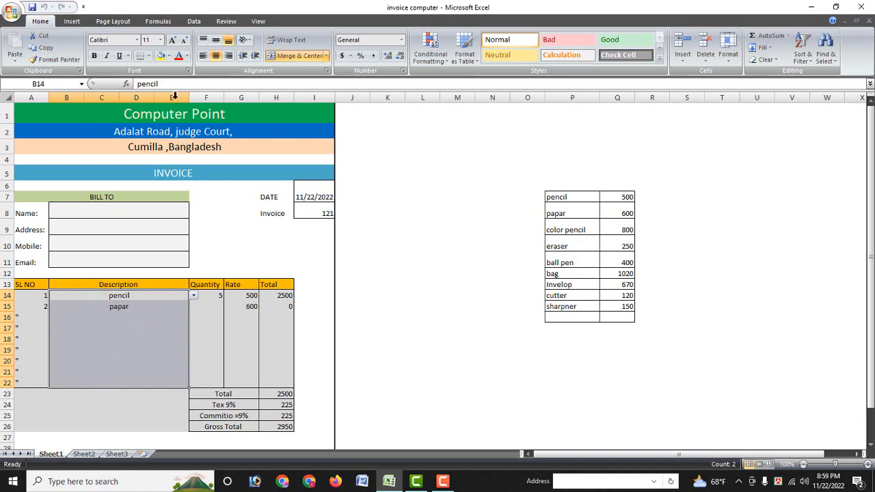
click(194, 21)
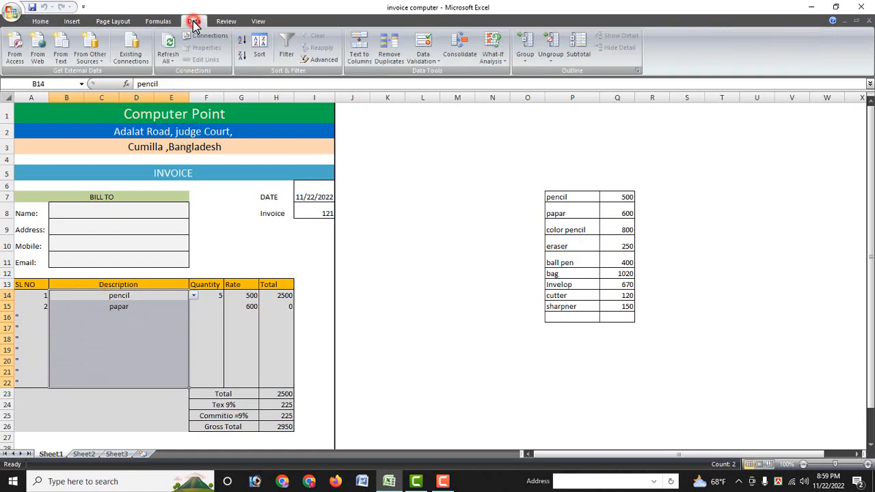
click(437, 66)
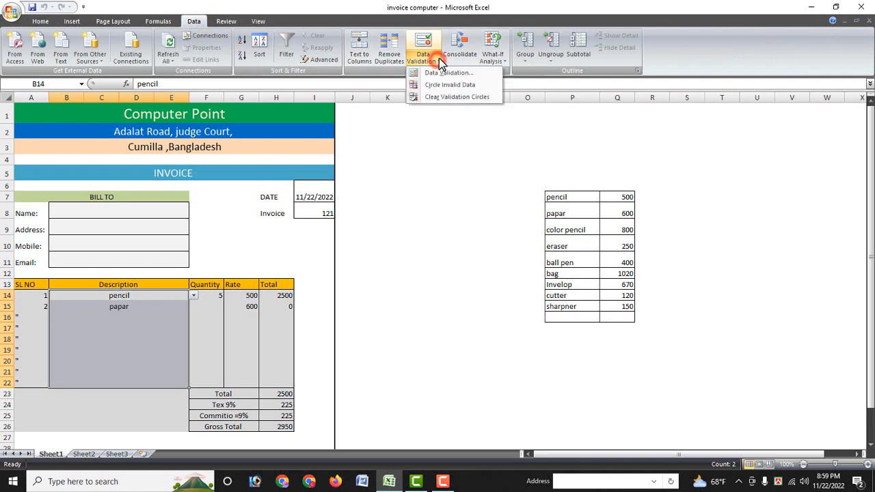
click(443, 73)
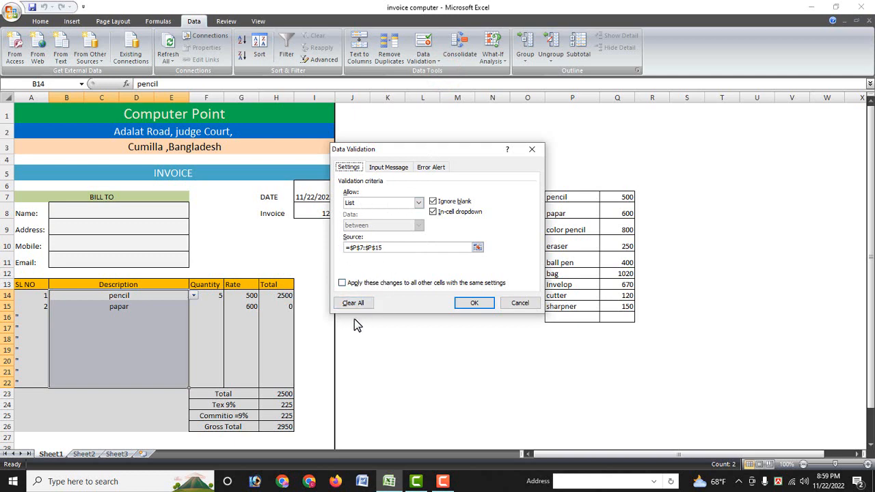
click(518, 305)
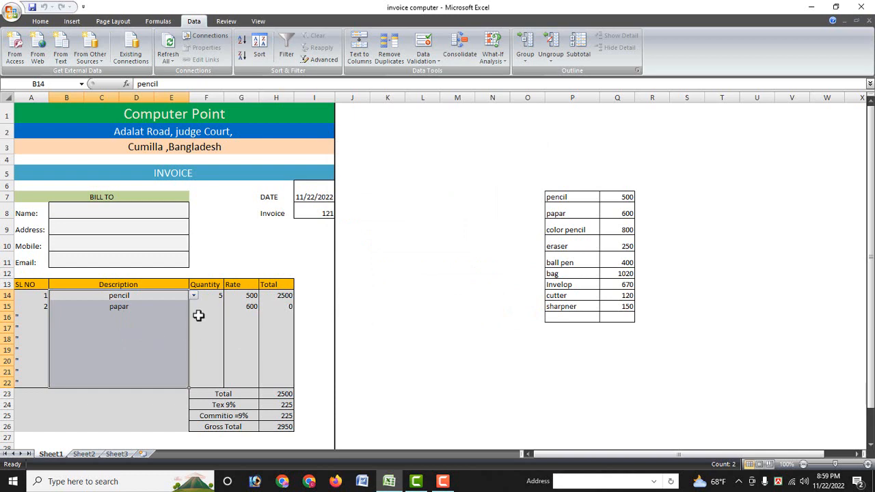
- Inspect the formulas for the first item's rate and for the Total, Tex, Commitio and Gross Total cells
click(243, 296)
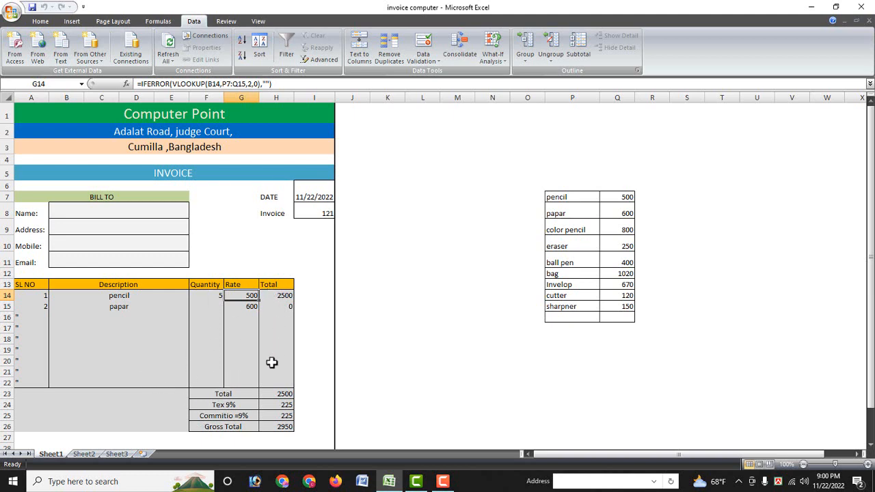
click(273, 393)
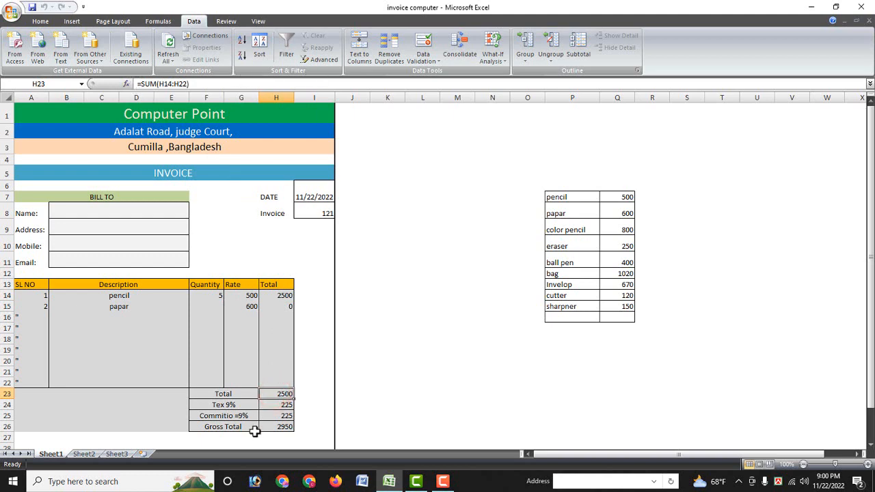
click(283, 406)
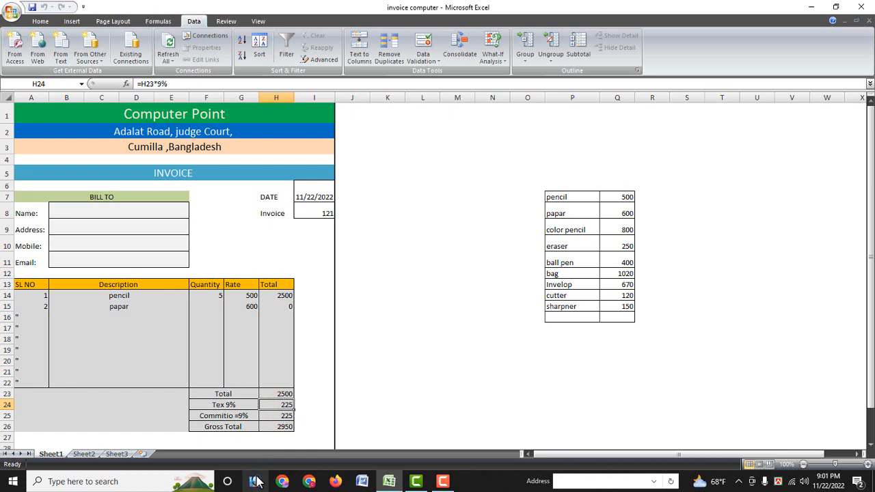
click(283, 415)
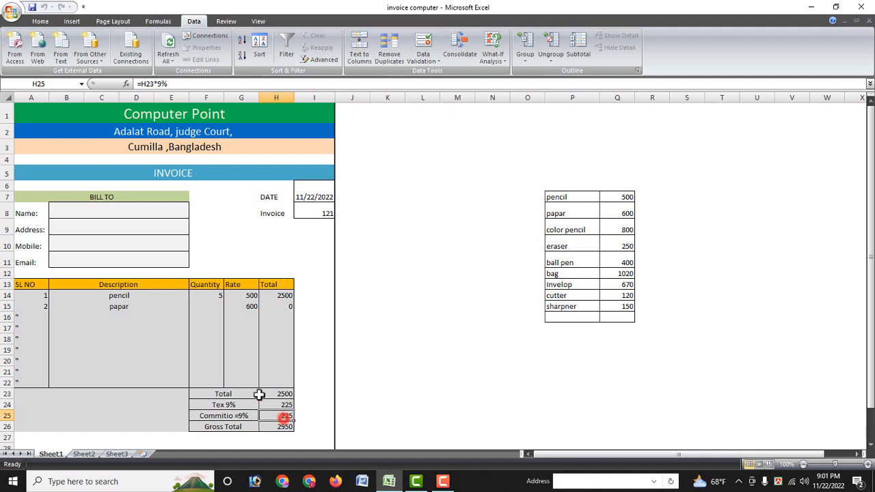
click(277, 425)
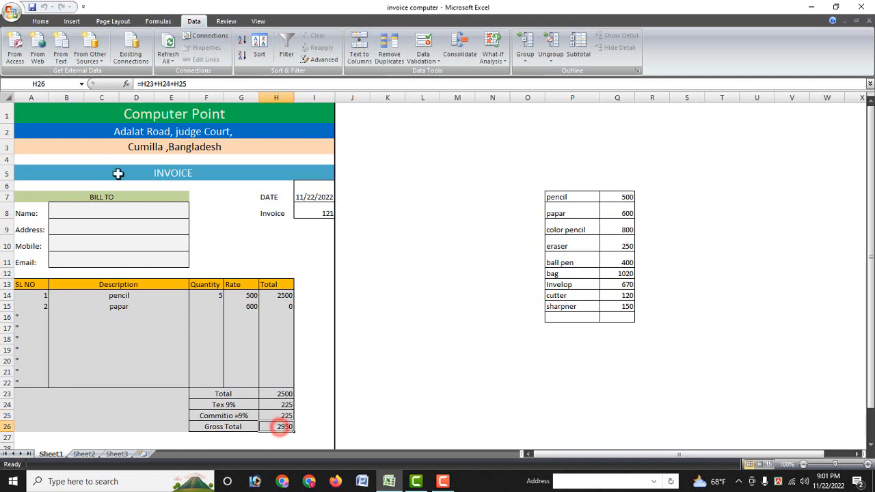
drag(137, 83, 205, 83)
click(206, 83)
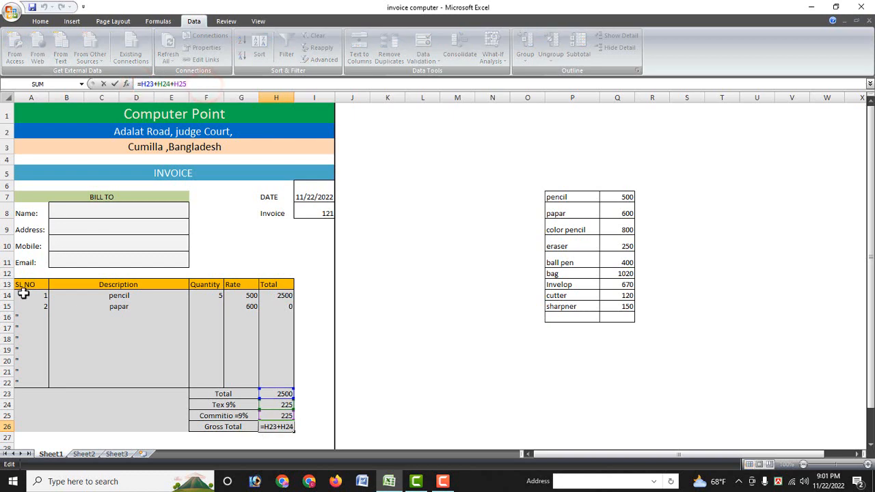
- Fill the item table's body and totals, from A14 to H26, with Tan, Background 2, Darker 10%
drag(24, 292, 285, 426)
click(41, 21)
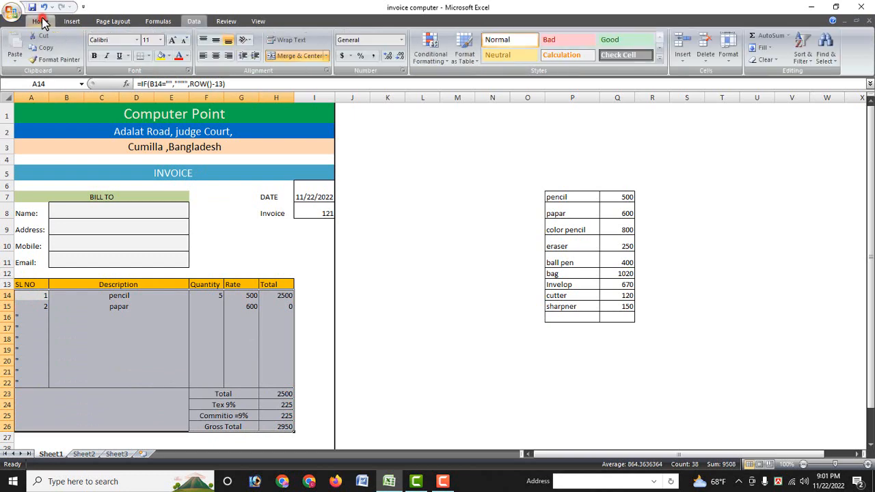
click(168, 56)
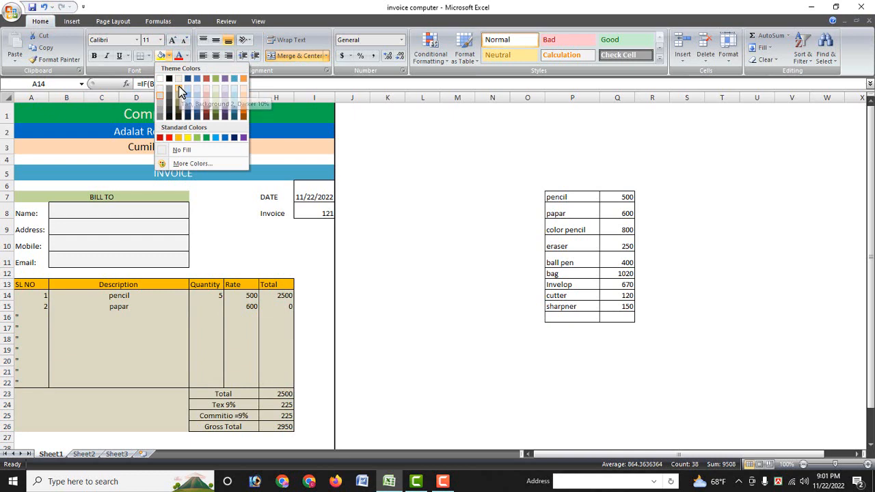
click(179, 94)
- Choose color pencil from the drop-down list as the third item's description in row 16
scroll(283, 322, down, 1)
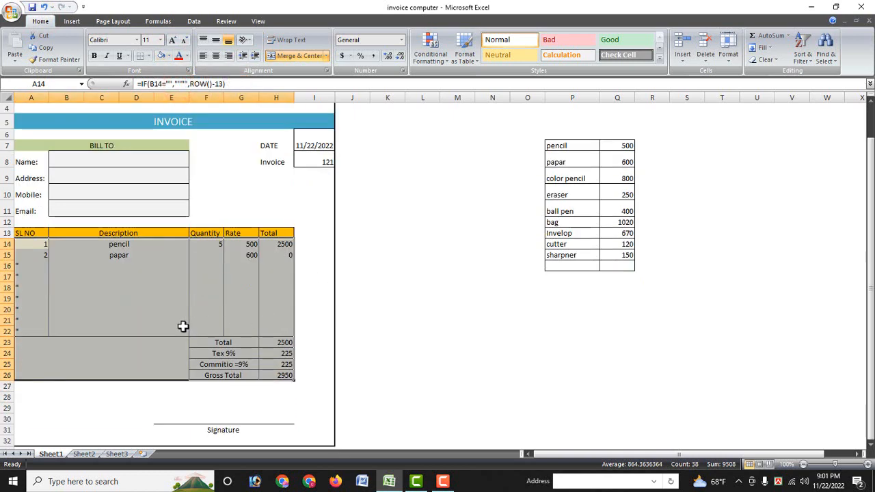
click(136, 244)
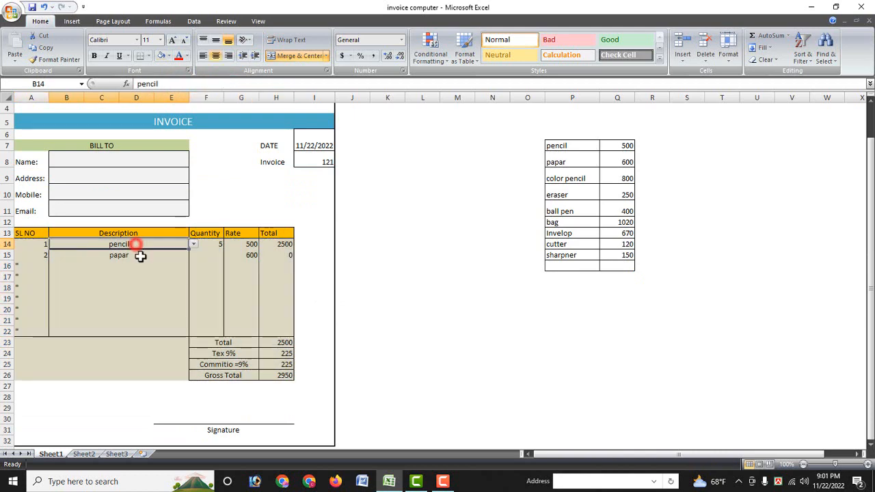
click(141, 255)
click(169, 266)
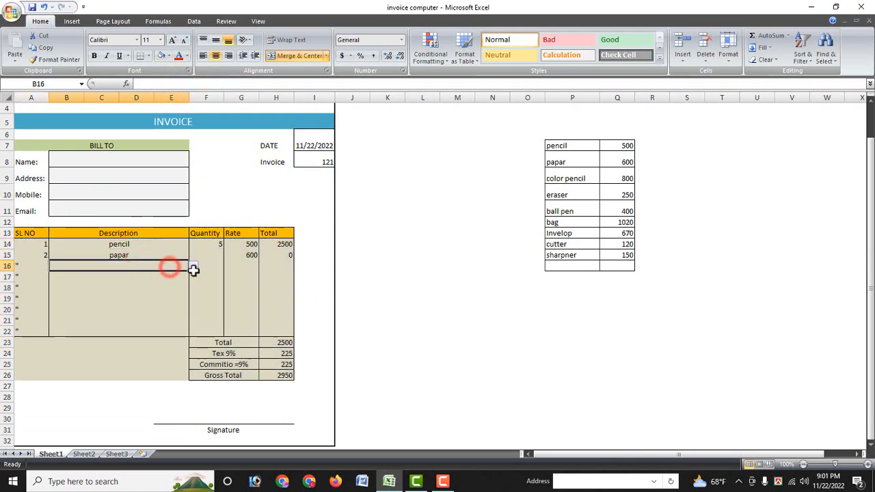
click(192, 267)
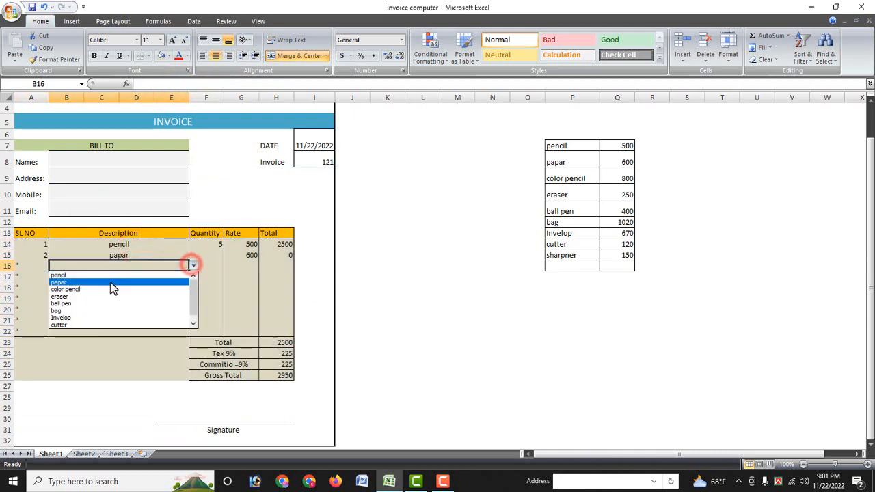
click(63, 289)
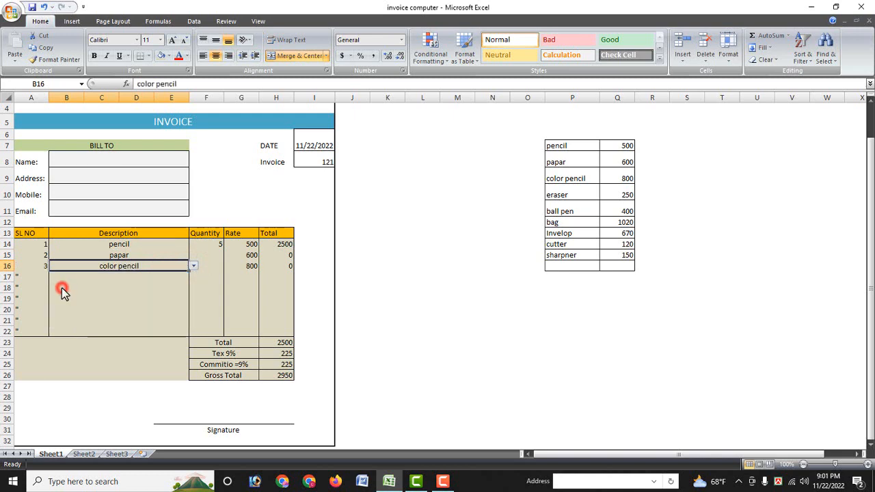
- Enter a quantity of 5 for color pencil and 10 for papar in the item table
click(211, 265)
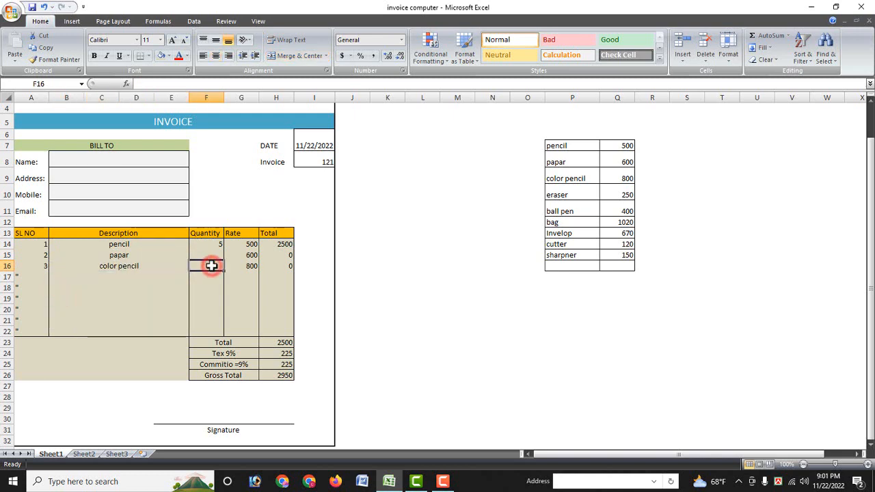
click(211, 266)
text(5)
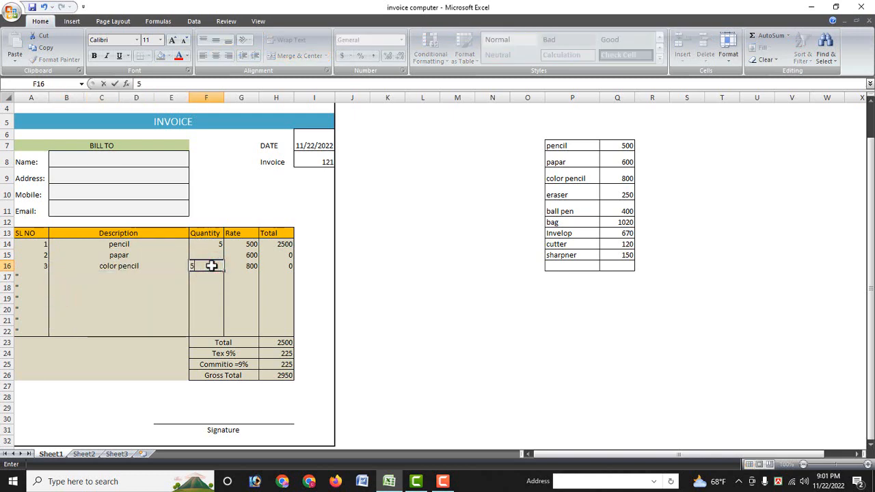
key(Return)
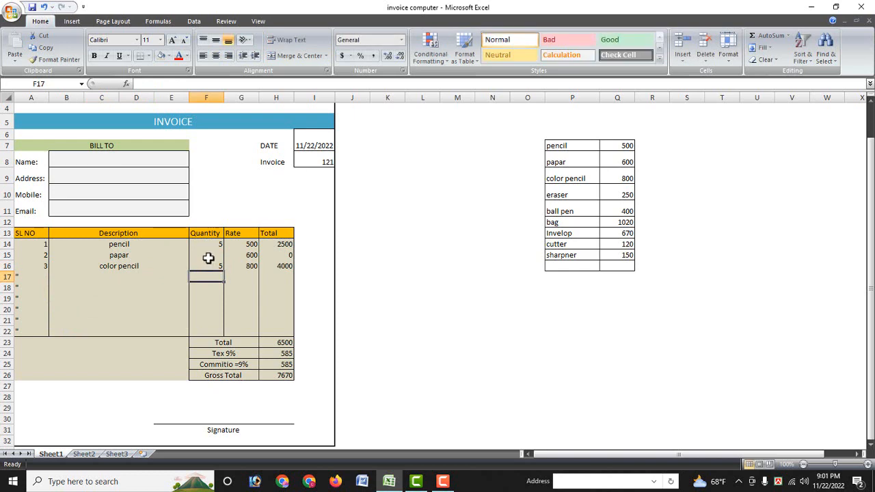
click(208, 256)
text(10)
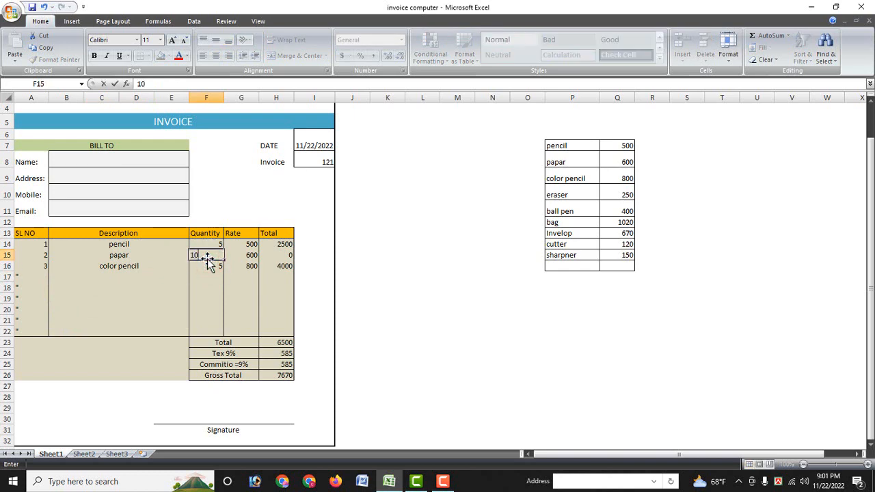
key(Return)
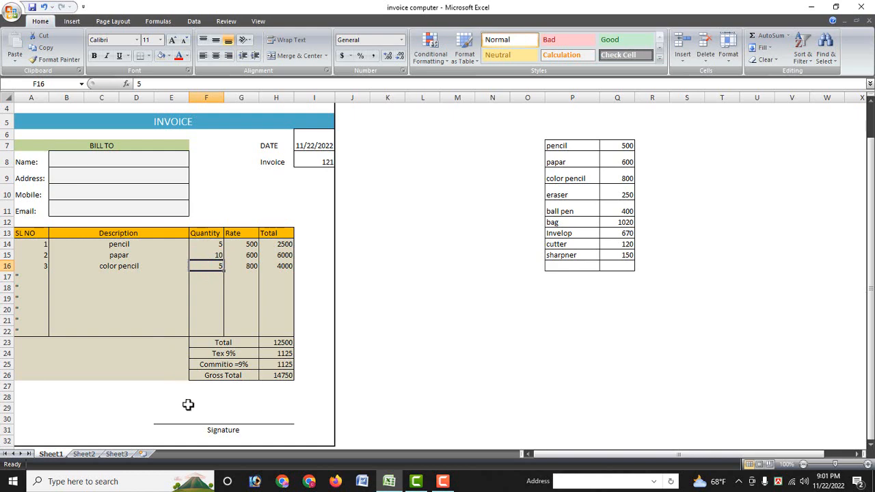
- Examine the signature line cell in row 30 and its available border options, leaving the border unaltered
scroll(188, 403, down, 2)
click(179, 340)
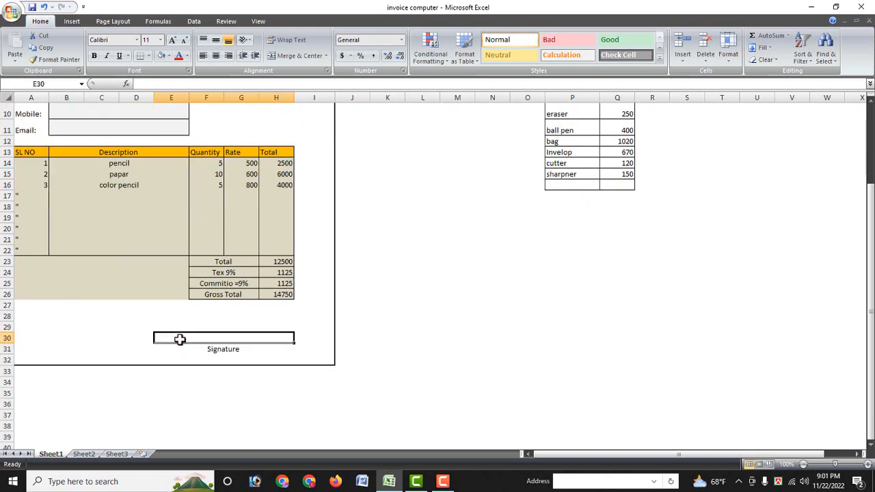
click(147, 57)
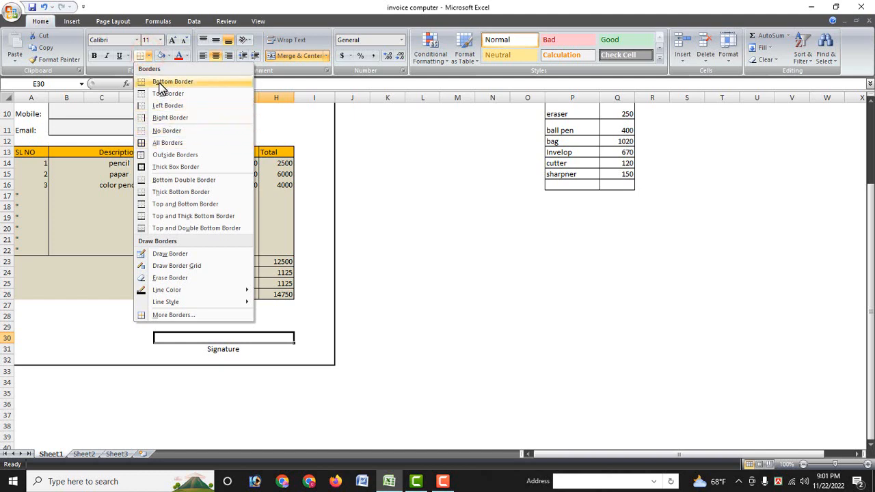
click(232, 352)
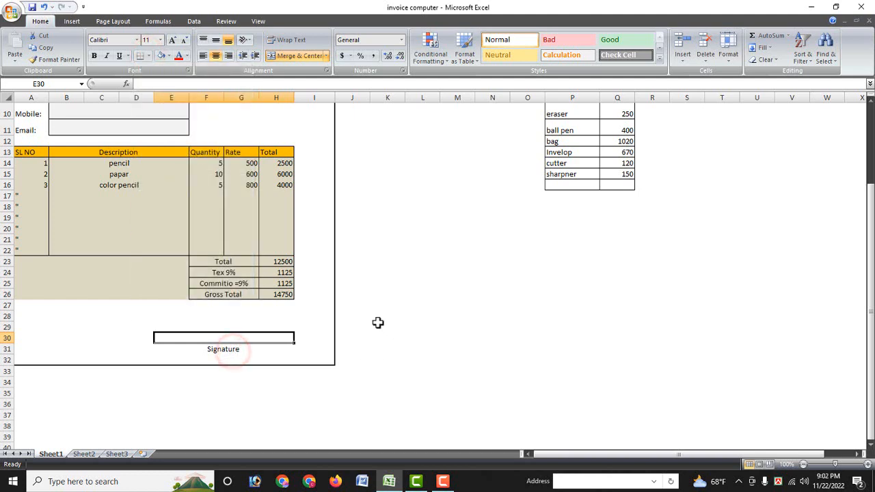
scroll(377, 320, up, 2)
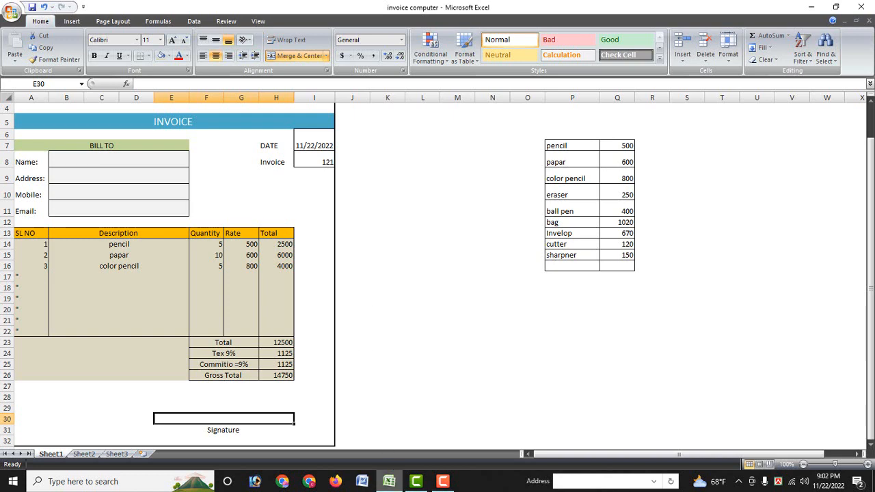
click(444, 483)
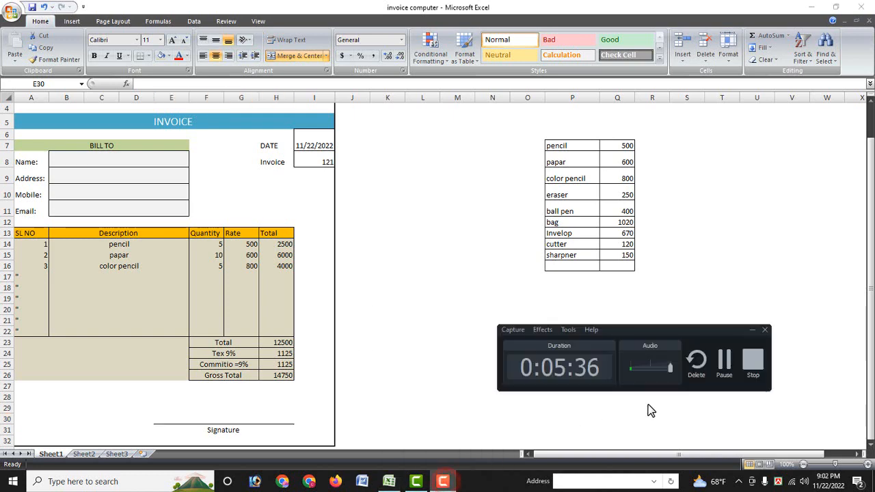
click(751, 358)
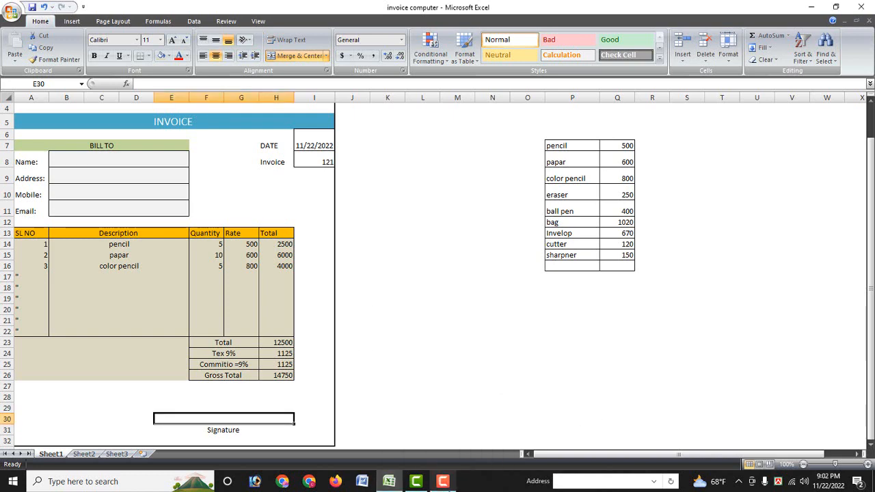
click(444, 483)
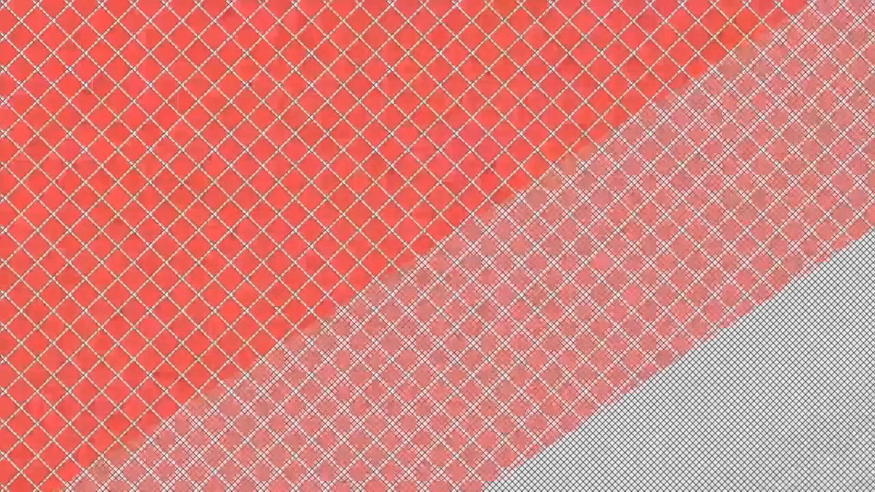